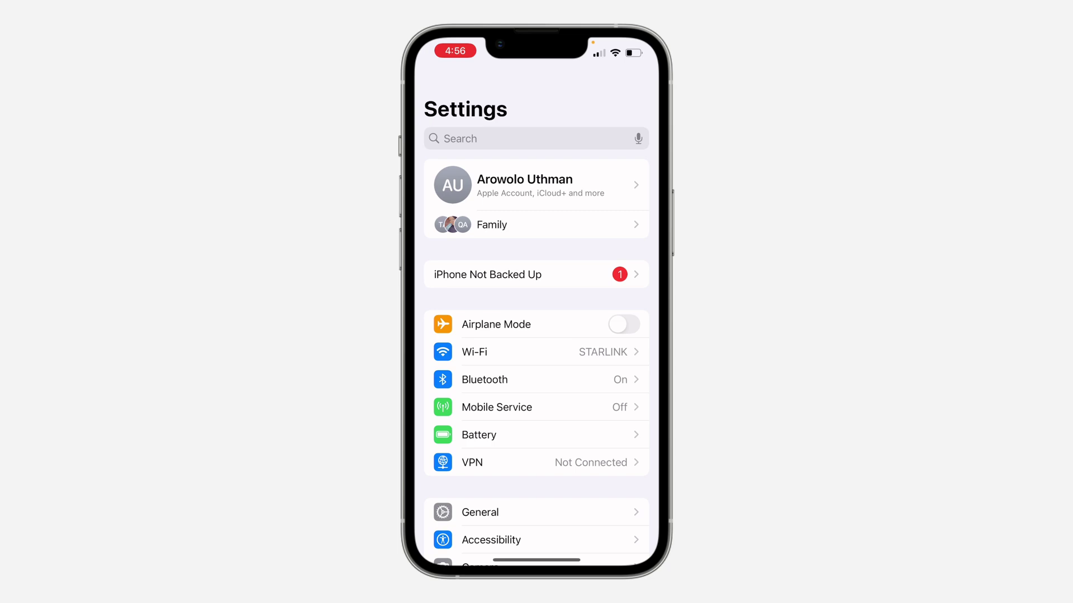
{"action": "scroll", "coordinate": [536, 336], "scroll_direction": "down", "scroll_amount": 10}
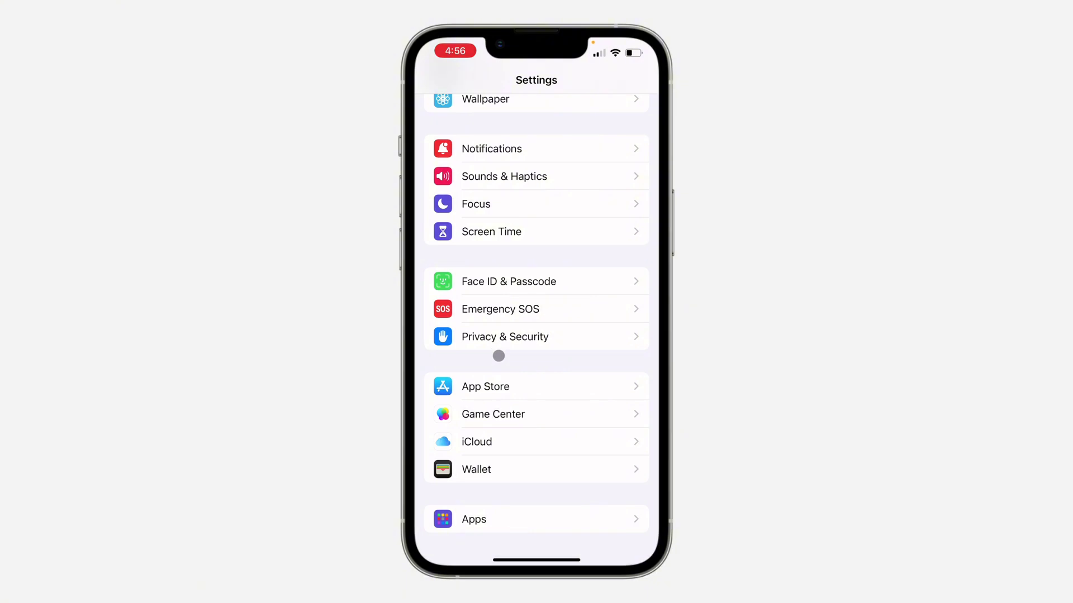
Open the Apps list in Settings and start a search to find Messages.
{"action": "left_click", "coordinate": [473, 519]}
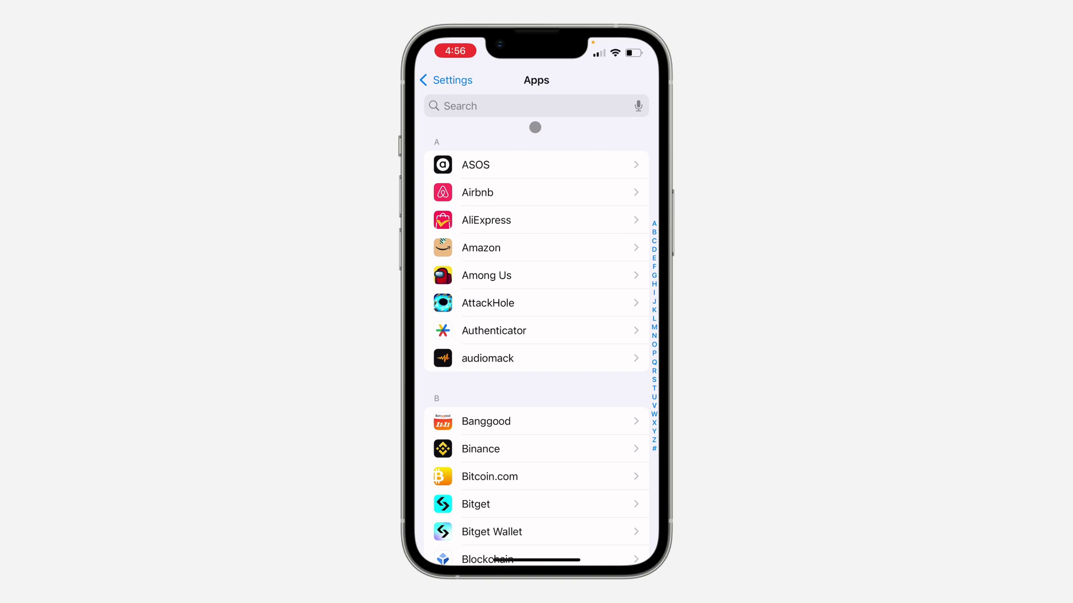
{"action": "left_click", "coordinate": [541, 106]}
{"action": "type", "text": "Mess"}
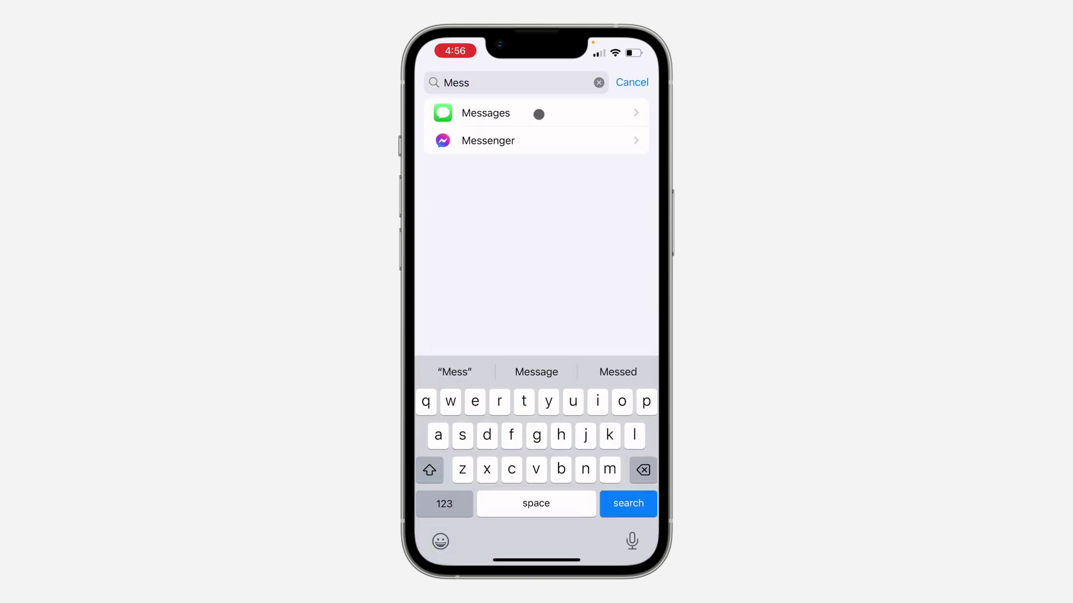
Open the Messages settings page from the filtered app list.
{"action": "left_click", "coordinate": [539, 114]}
{"action": "scroll", "coordinate": [536, 211], "scroll_direction": "down", "scroll_amount": 1}
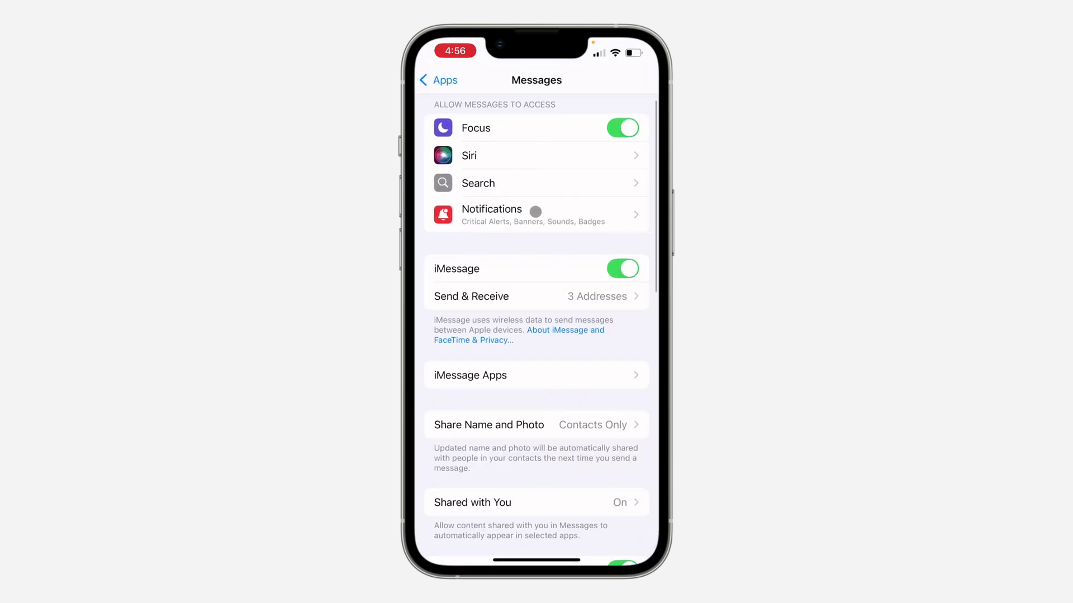
{"action": "scroll", "coordinate": [535, 211], "scroll_direction": "down", "scroll_amount": 3}
{"action": "scroll", "coordinate": [533, 216], "scroll_direction": "down", "scroll_amount": 2}
{"action": "scroll", "coordinate": [534, 216], "scroll_direction": "down", "scroll_amount": 2}
{"action": "scroll", "coordinate": [536, 217], "scroll_direction": "down", "scroll_amount": 2}
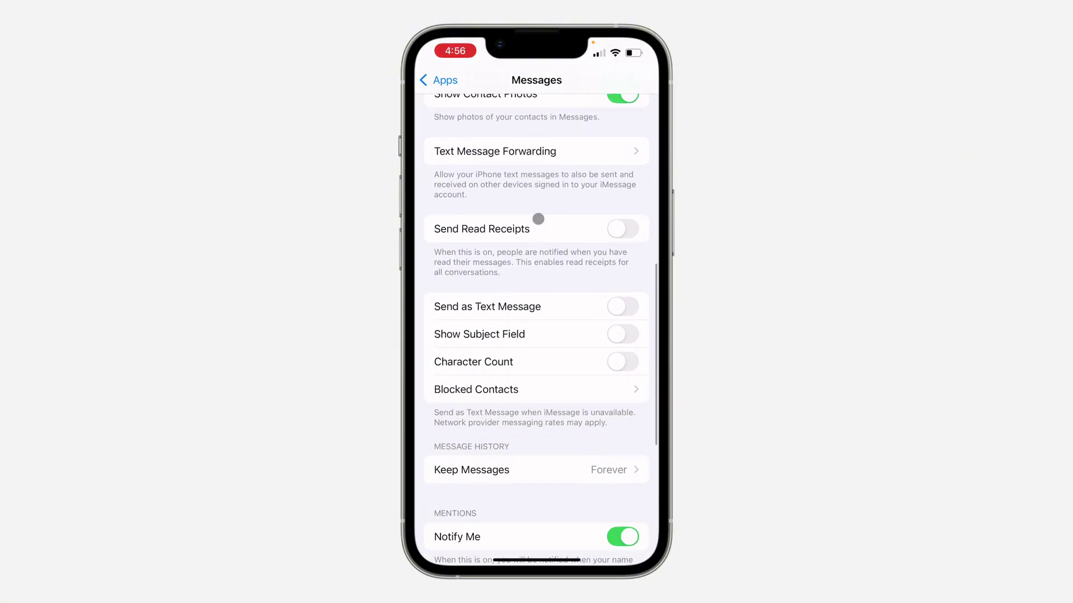
{"action": "scroll", "coordinate": [604, 290], "scroll_direction": "down", "scroll_amount": 1}
{"action": "scroll", "coordinate": [603, 287], "scroll_direction": "down", "scroll_amount": 2}
{"action": "scroll", "coordinate": [604, 288], "scroll_direction": "down", "scroll_amount": 2}
{"action": "scroll", "coordinate": [605, 298], "scroll_direction": "down", "scroll_amount": 2}
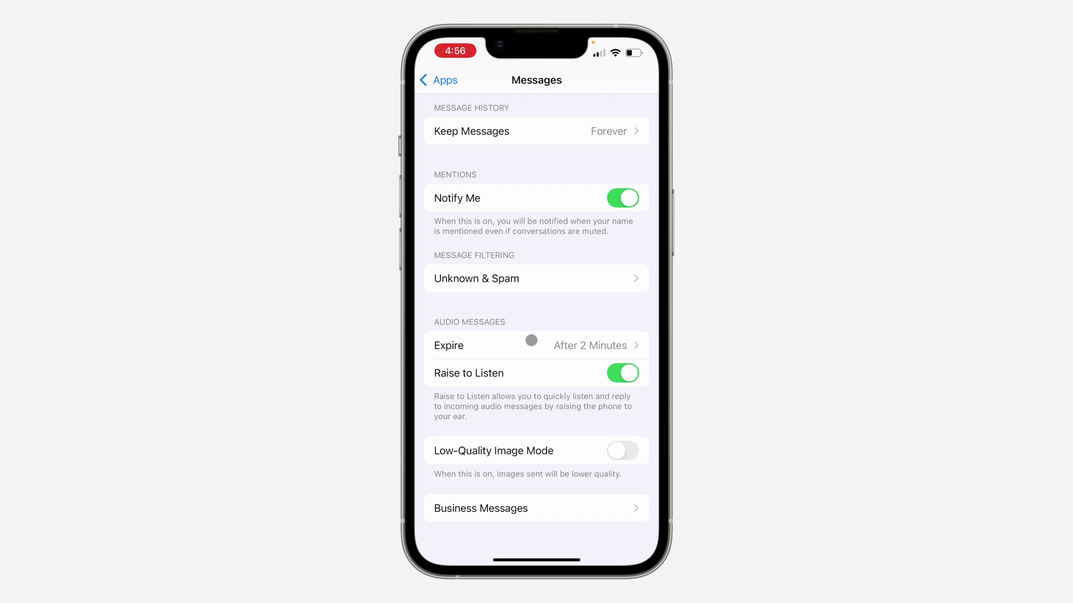
Change Messages audio message expiry from After 2 Minutes to Never.
{"action": "left_click", "coordinate": [531, 340]}
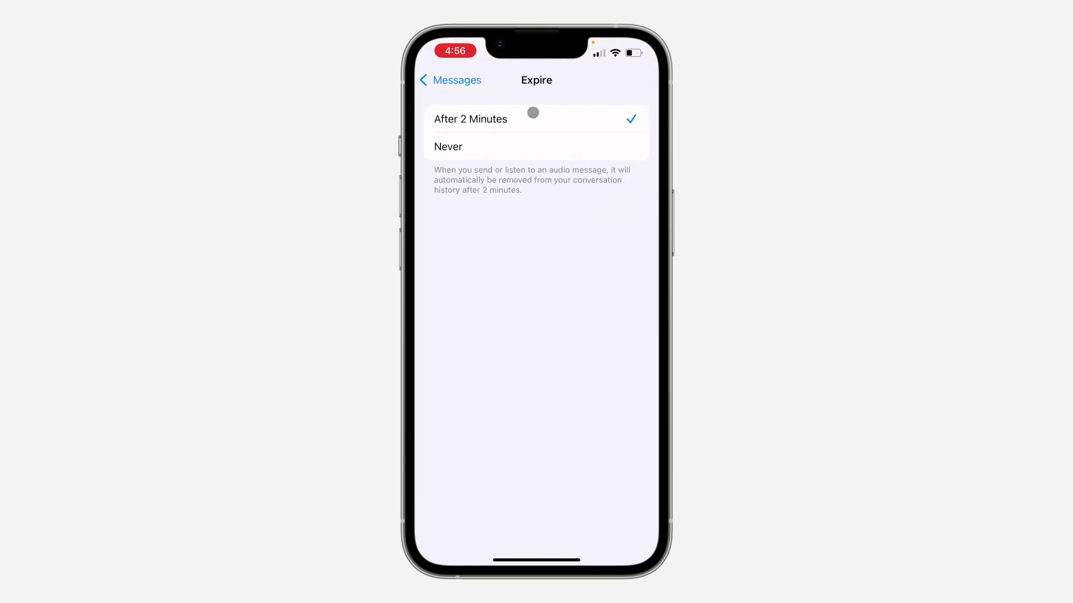
{"action": "left_click", "coordinate": [533, 140]}
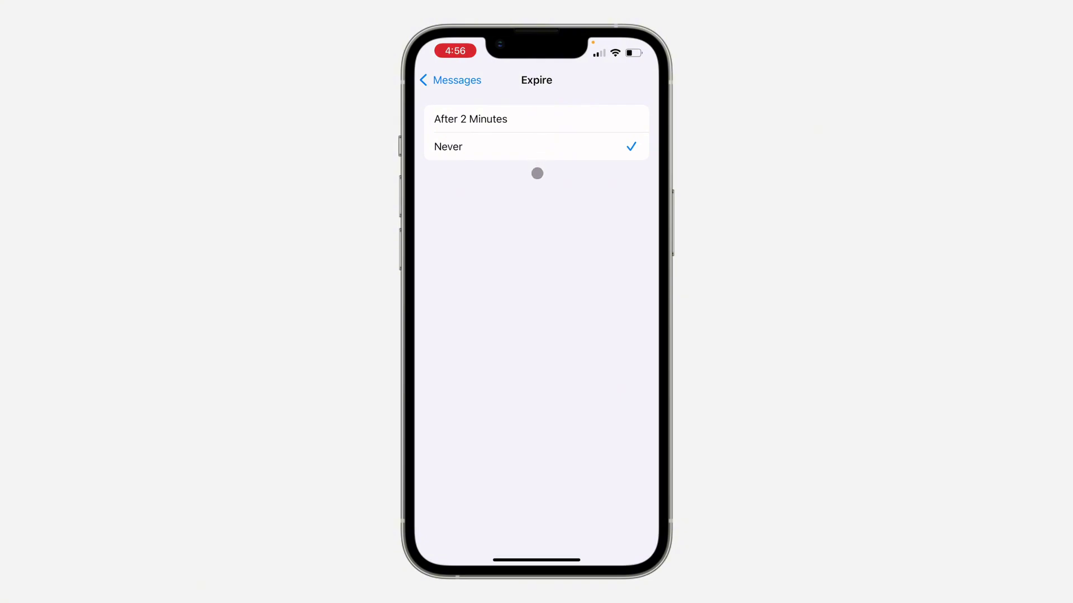